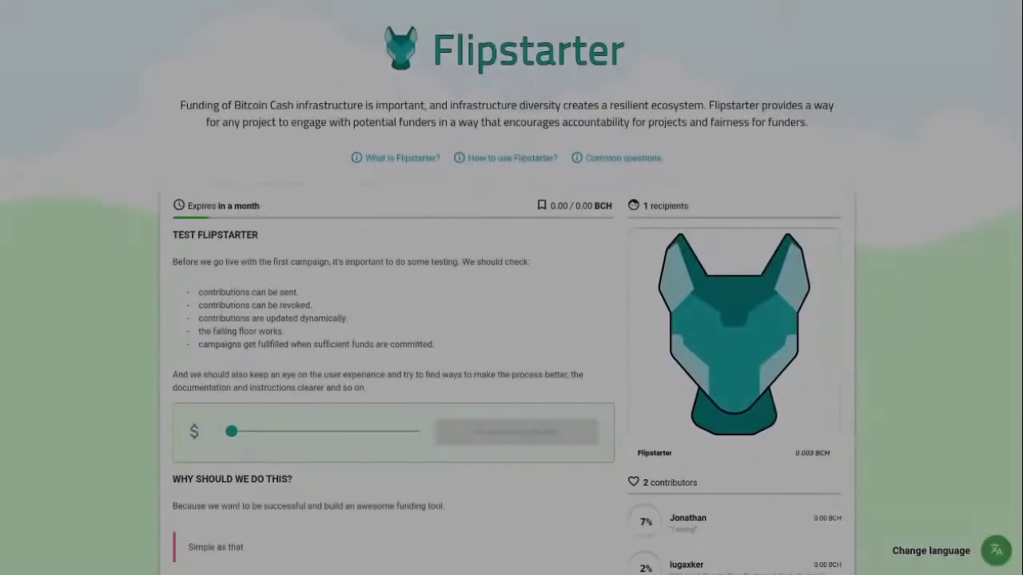
# Step: Scroll through the Test Flipstarter campaign page to look it over
pyautogui.scroll(-1, 512, 319)
pyautogui.scroll(-2, 512, 320)
pyautogui.scroll(-2, 1015, 304)
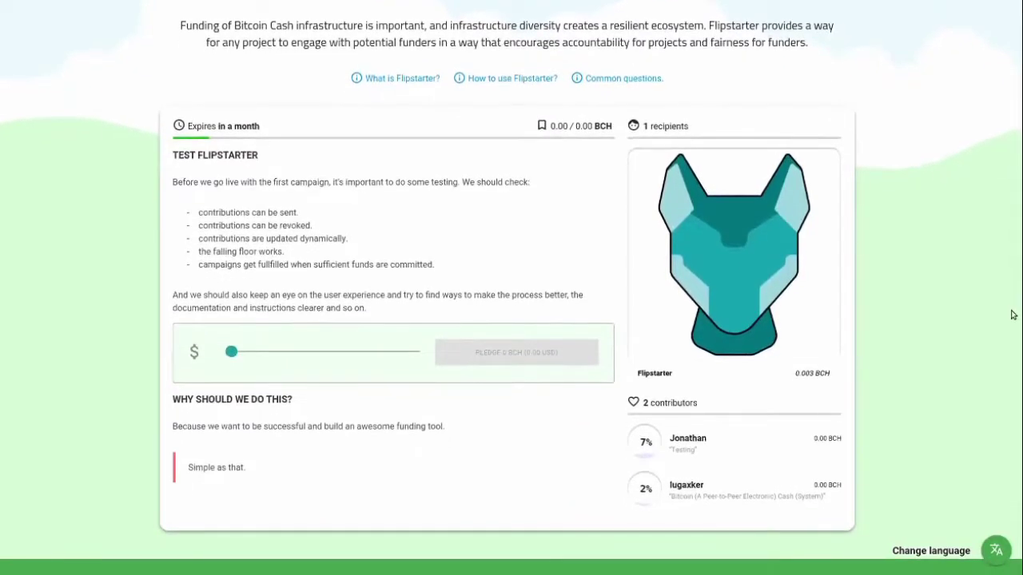
pyautogui.scroll(1, 1014, 296)
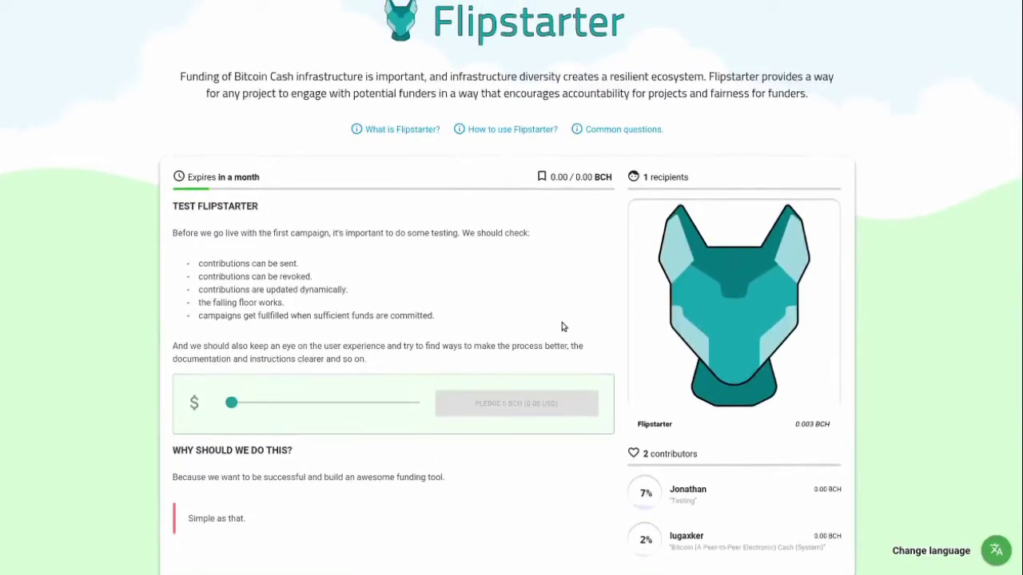
pyautogui.scroll(-1, 512, 320)
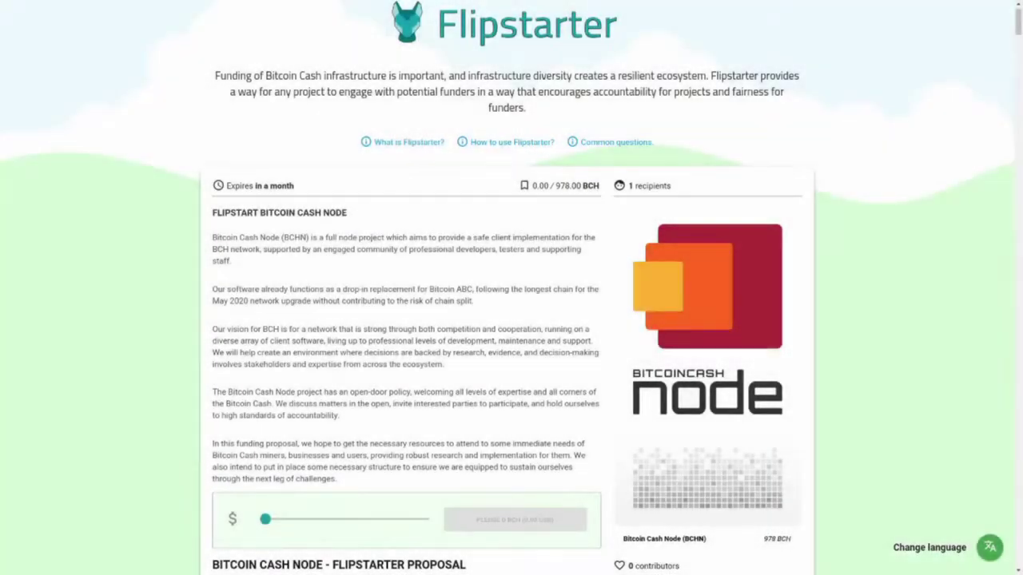
# Step: Scroll down the Bitcoin Cash Node campaign page to read its proposal contents
pyautogui.scroll(-2, 512, 320)
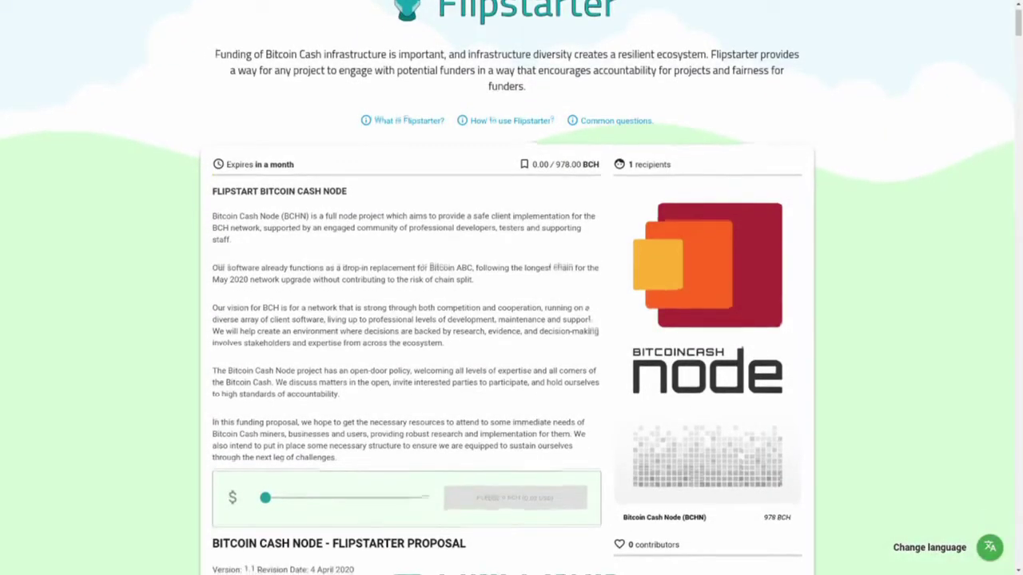
pyautogui.scroll(-2, 512, 319)
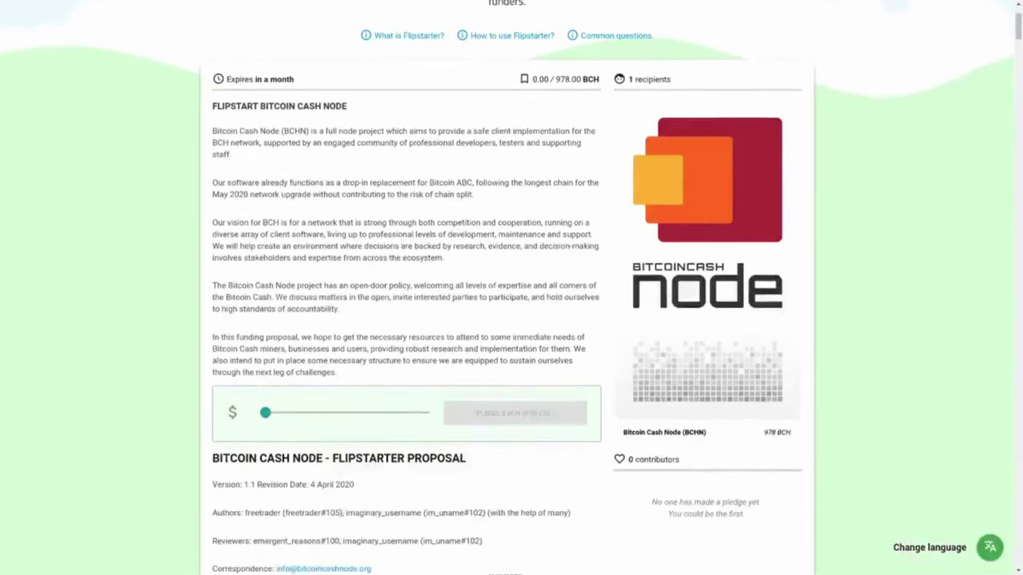
pyautogui.scroll(-2, 511, 320)
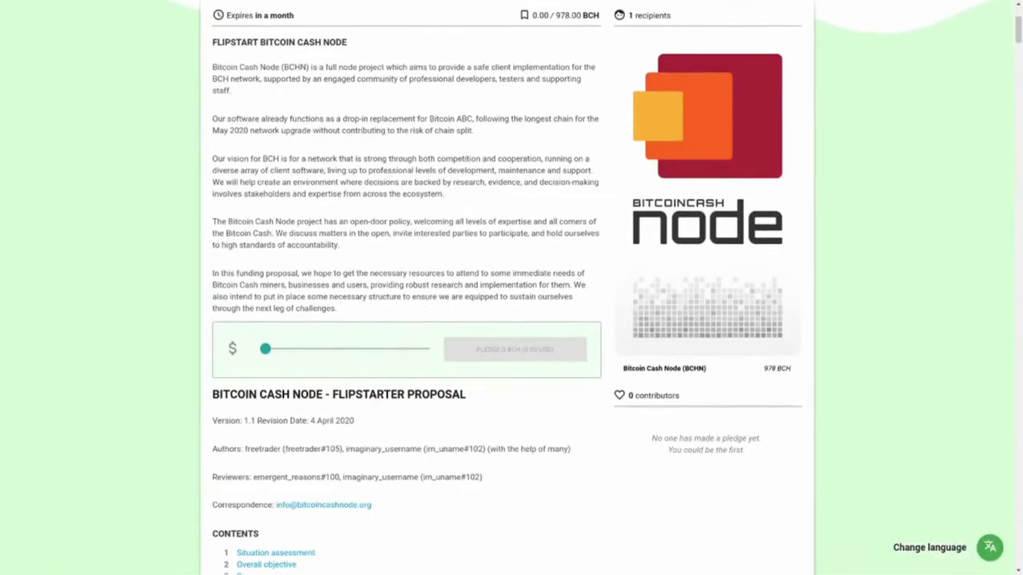
pyautogui.scroll(-1, 511, 320)
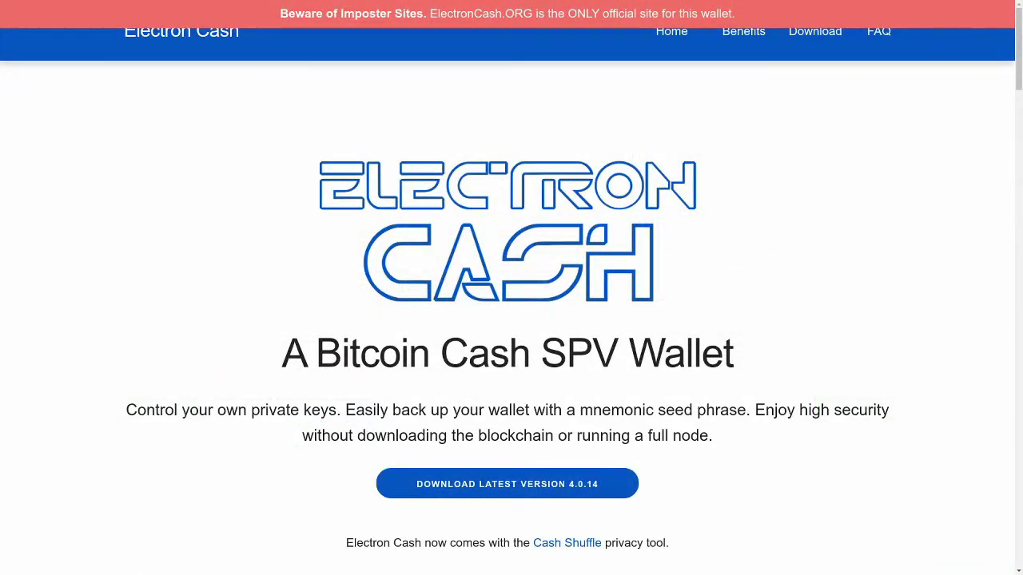
# Step: Scroll to the Electron Cash downloads and highlight the warning about verifying downloaded files
pyautogui.scroll(-10, 511, 320)
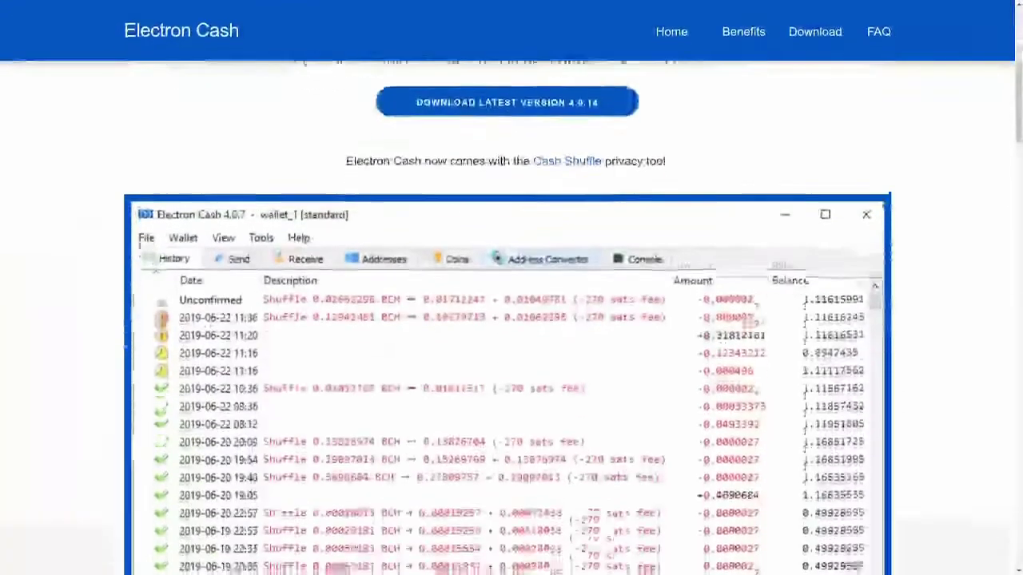
pyautogui.scroll(-12, 511, 320)
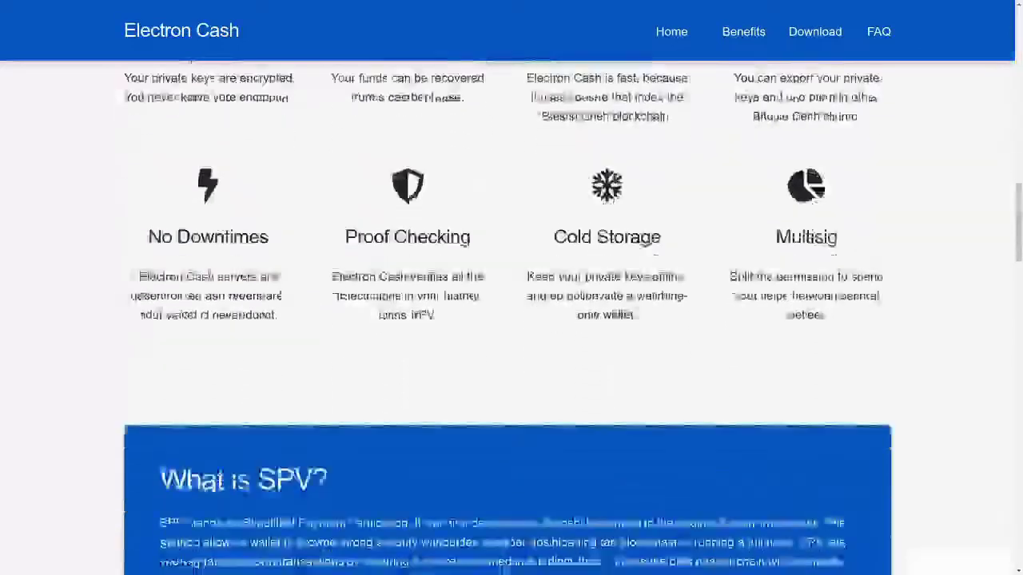
pyautogui.scroll(-10, 511, 320)
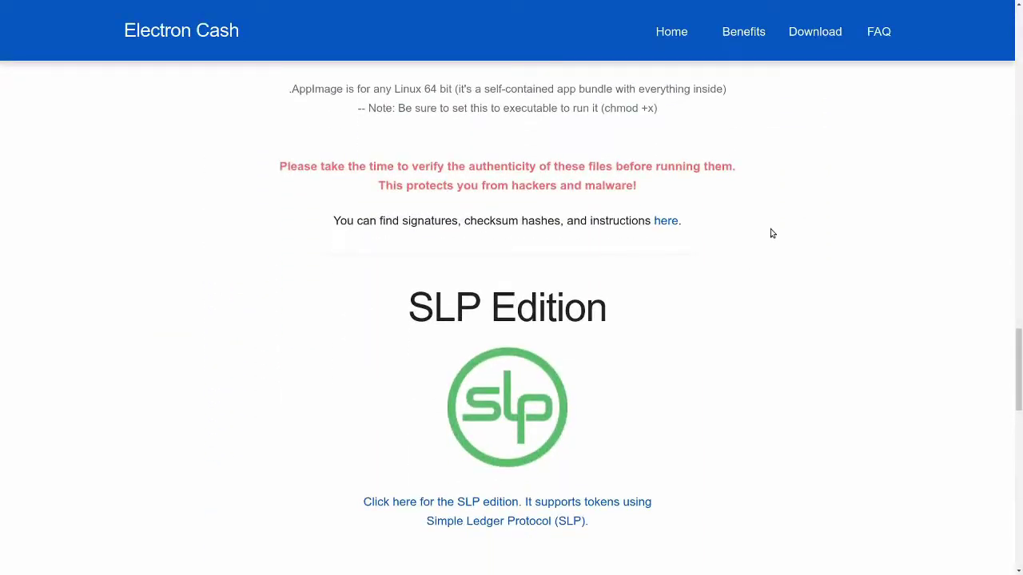
pyautogui.moveTo(734, 223); pyautogui.dragTo(269, 162)
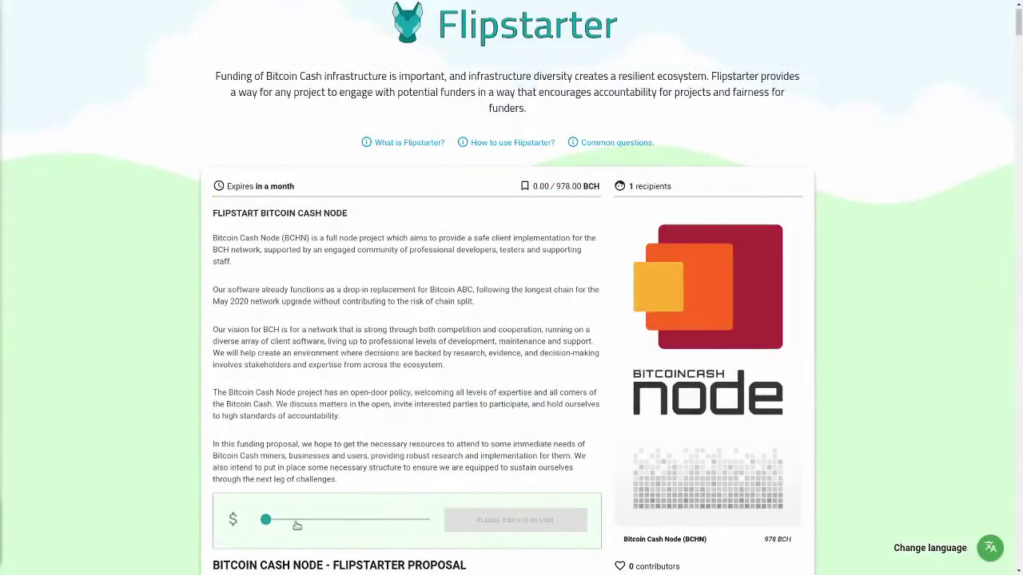
# Step: Set a 1.952 BCH pledge and save flipstarter-1.2.zip into the FlipstarterPlugin folder
pyautogui.moveTo(269, 521); pyautogui.dragTo(272, 522)
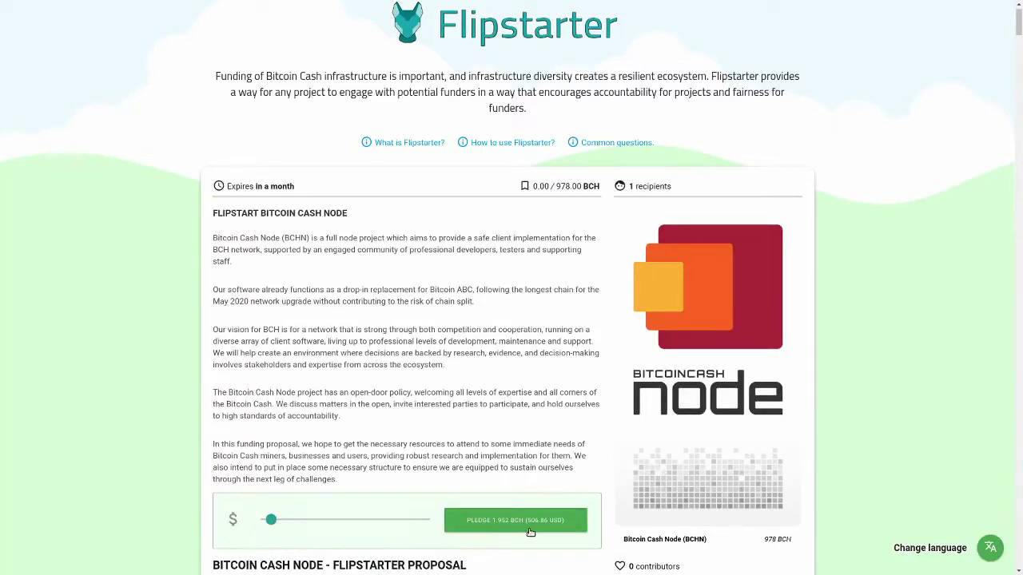
pyautogui.click(492, 523)
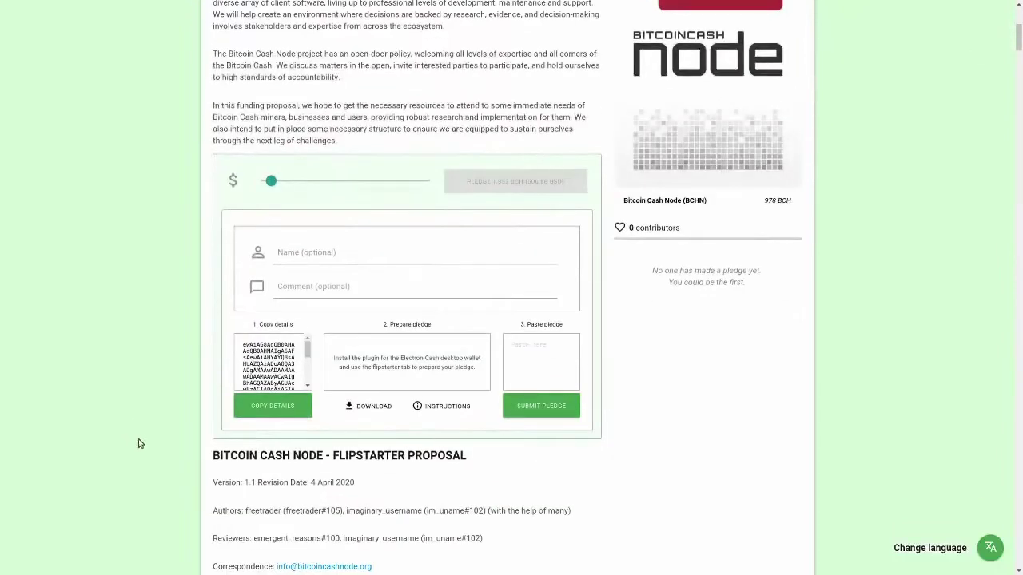
pyautogui.click(372, 407)
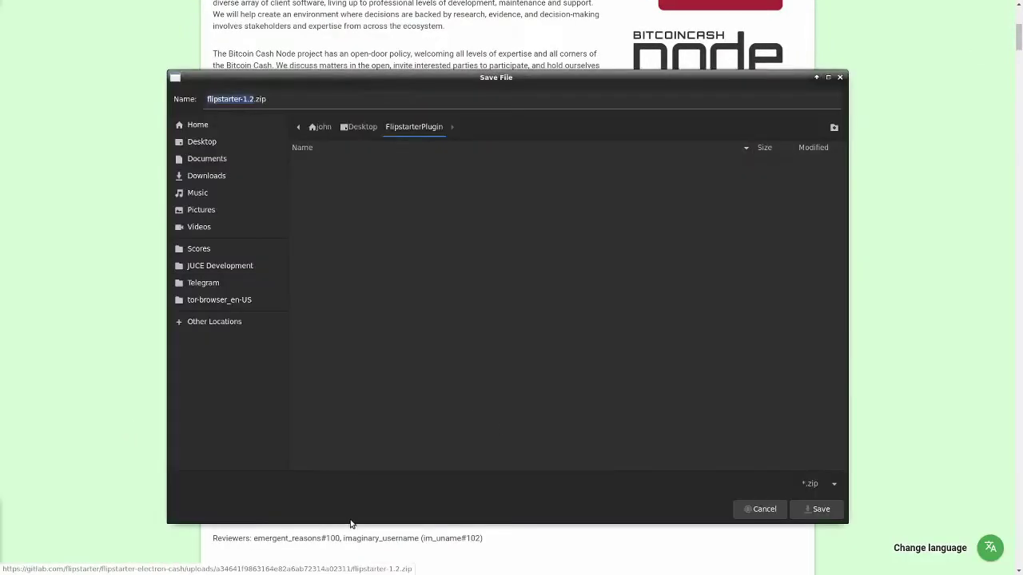
pyautogui.click(818, 509)
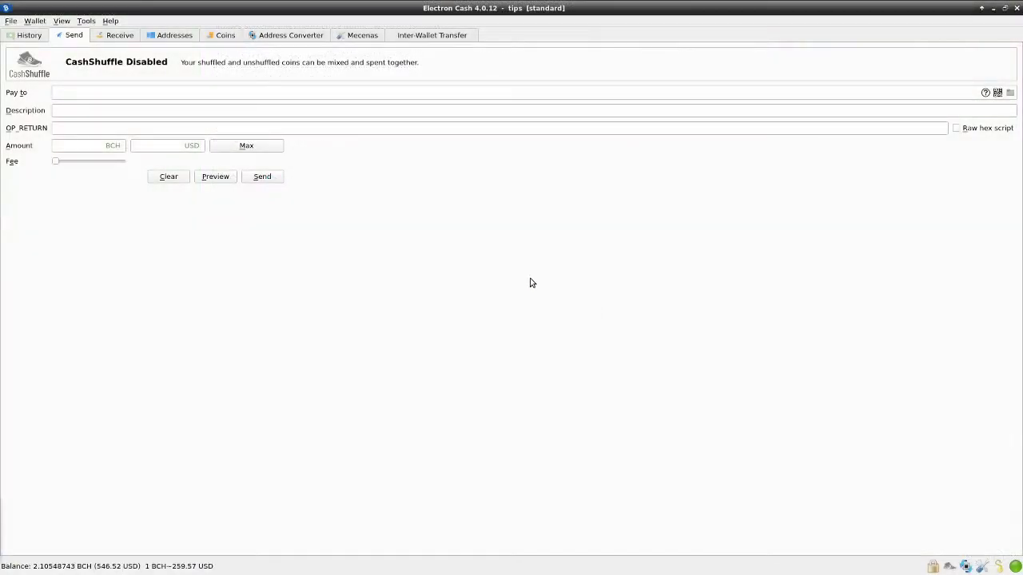
# Step: Install the Flipstarter 1.2 plugin from flipstarter-1.2.zip through Tools > Installed Plugins
pyautogui.click(86, 21)
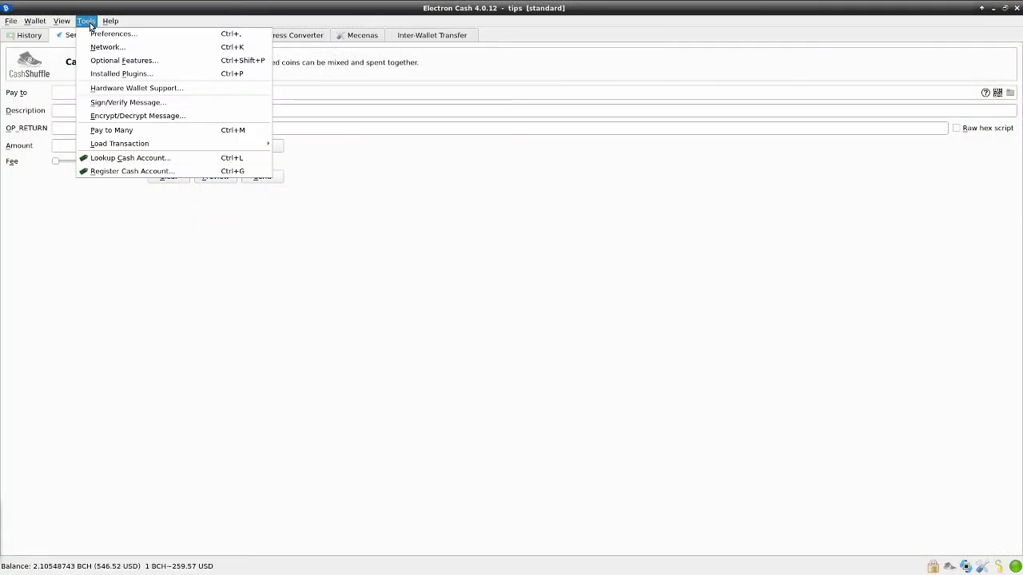
pyautogui.click(201, 76)
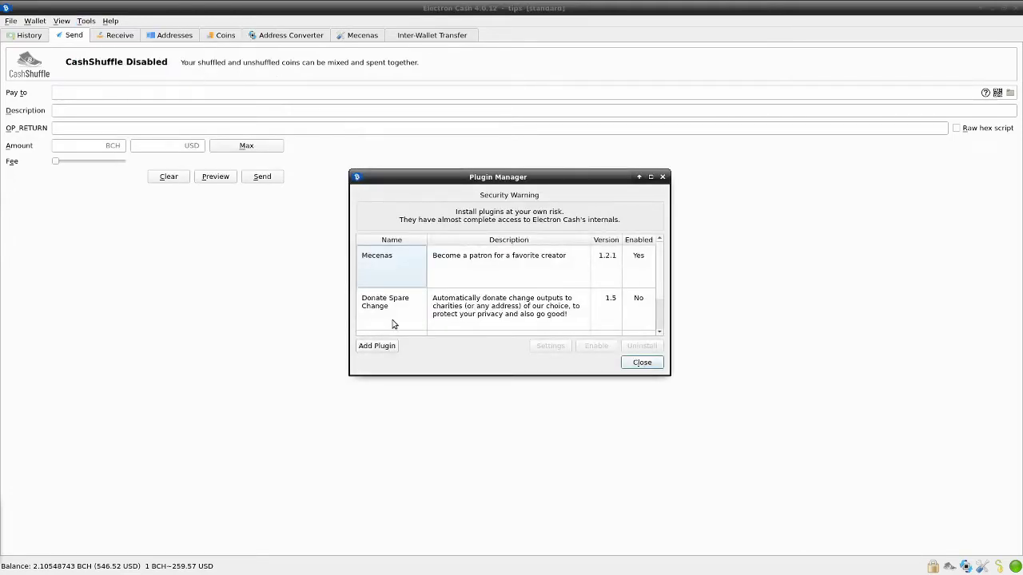
pyautogui.click(367, 345)
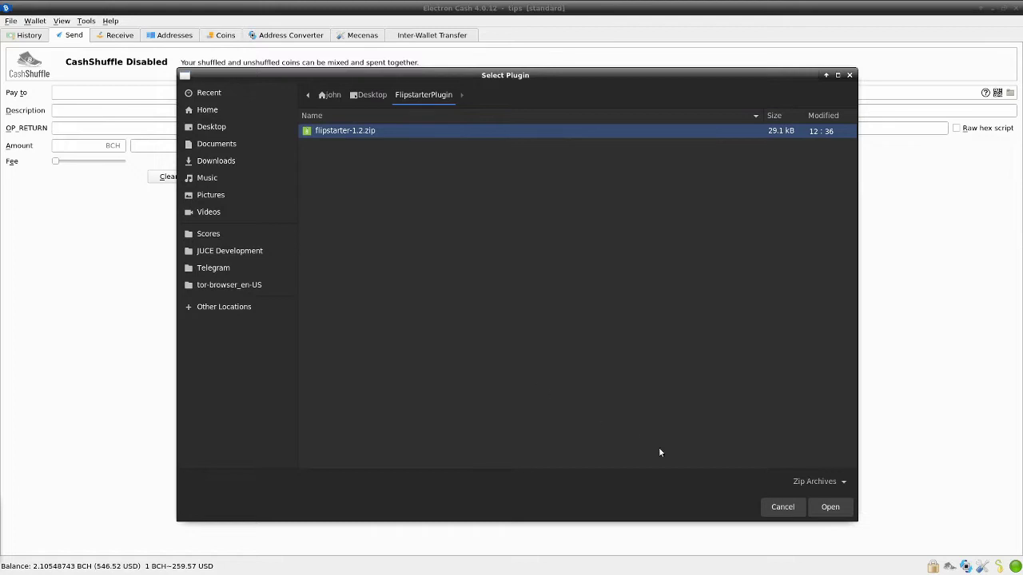
pyautogui.click(827, 507)
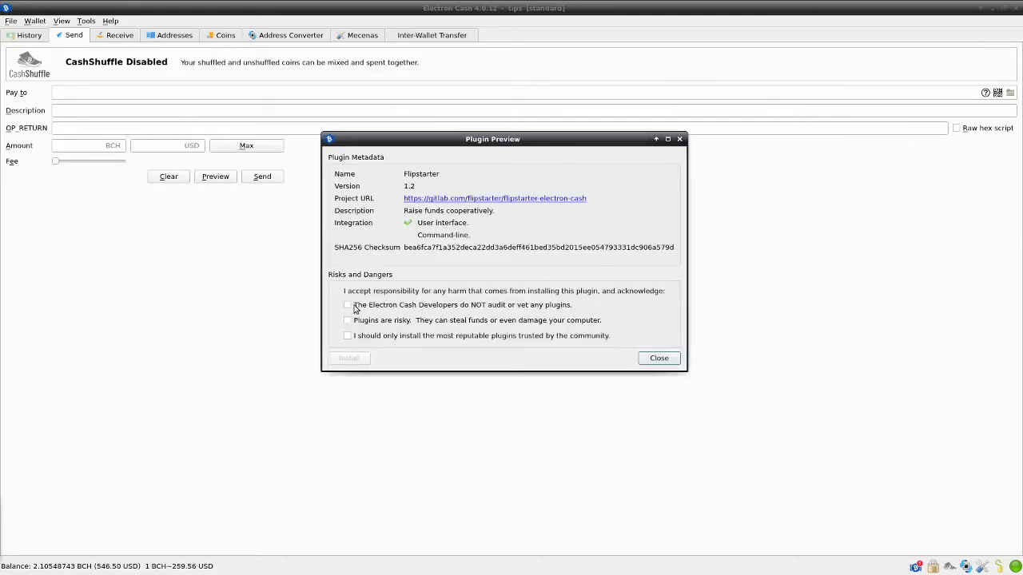
pyautogui.click(354, 337)
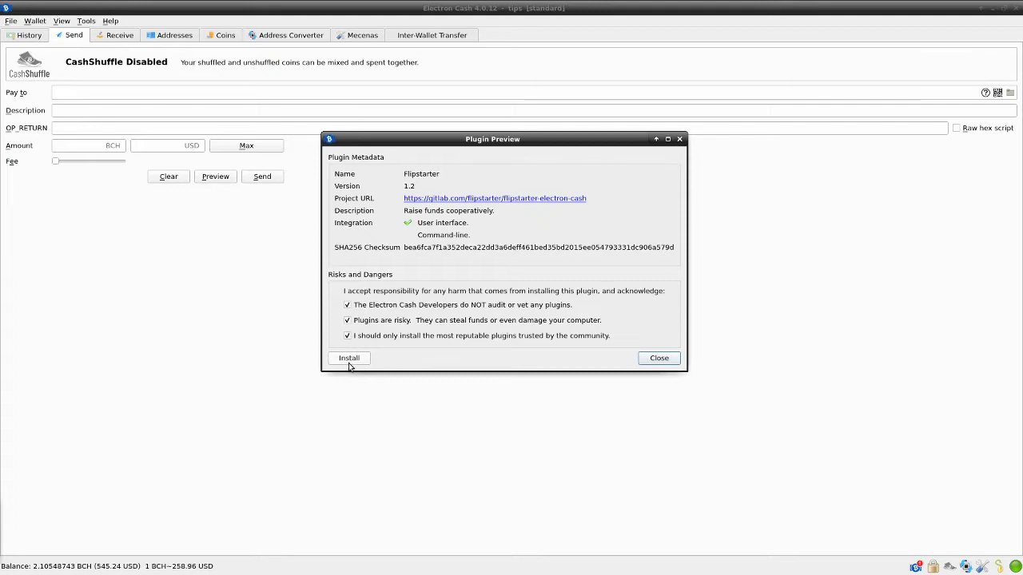
pyautogui.click(349, 360)
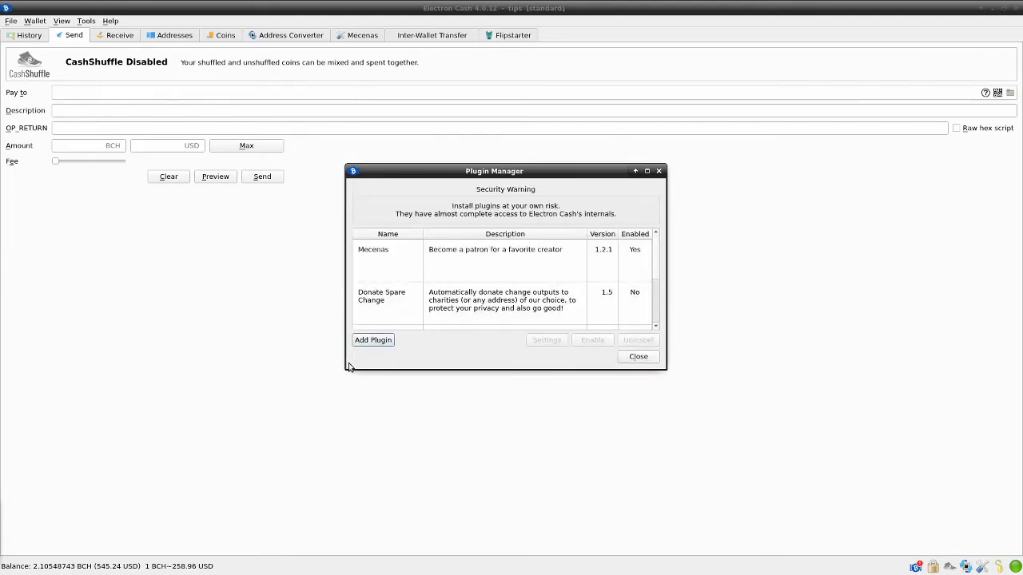
pyautogui.click(636, 357)
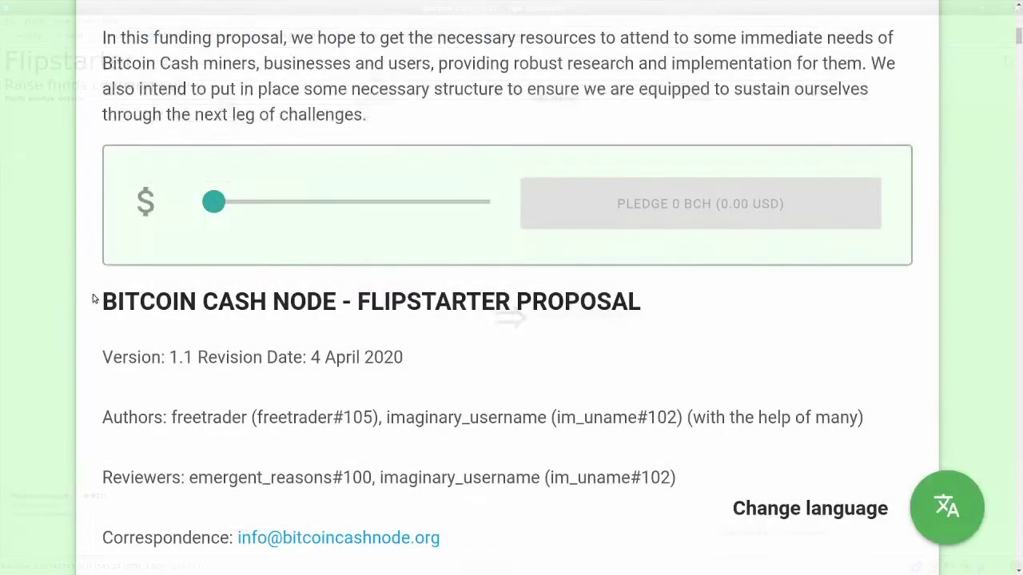
# Step: Move the Bitcoin Cash Node pledge slider to roughly 1.6 BCH
pyautogui.moveTo(213, 201)
pyautogui.mouseDown()
pyautogui.moveTo(529, 206)
pyautogui.moveTo(212, 199)
pyautogui.mouseUp()
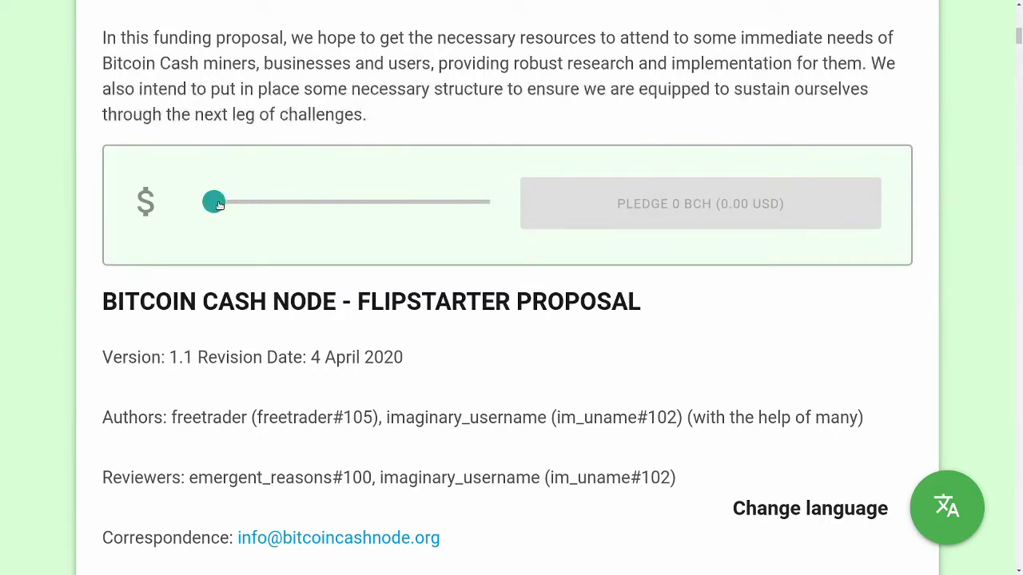
pyautogui.click(220, 205)
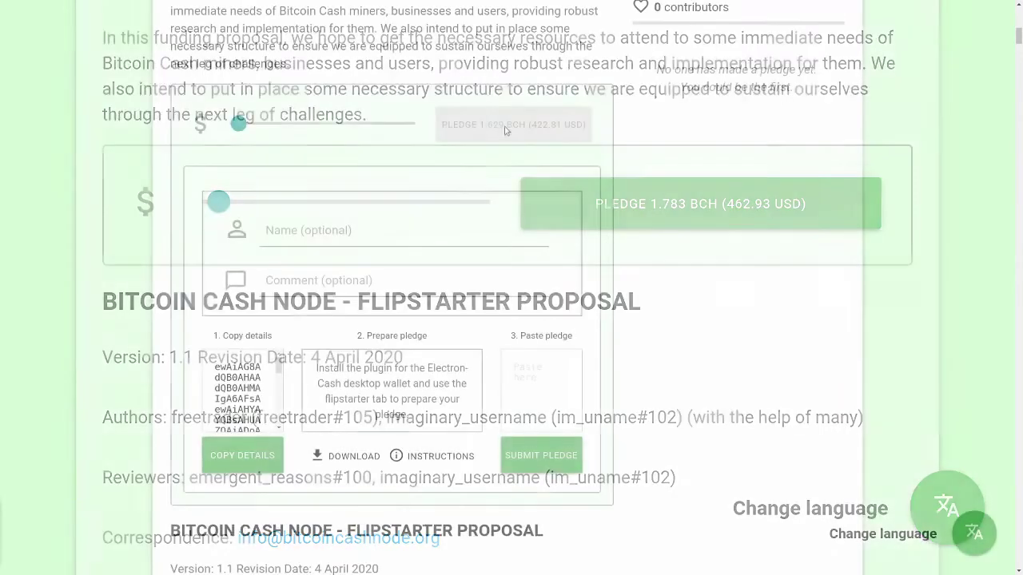
# Step: Enter a supporter name and the comment 'BCH FTW!', then copy the pledge details
pyautogui.write('BitcoinOutLoud')
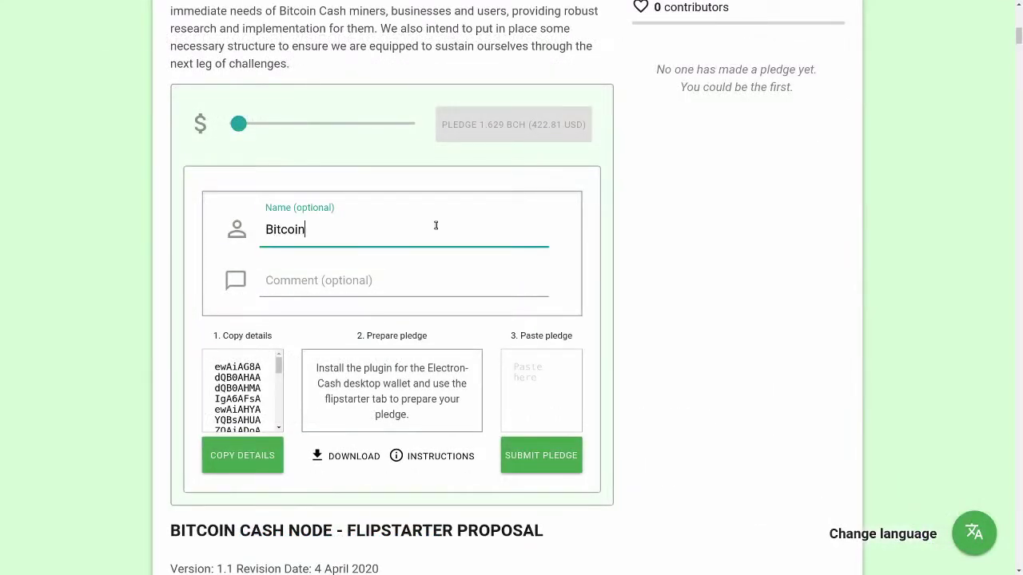
pyautogui.press('Tab')
pyautogui.write('BCH FTW!')
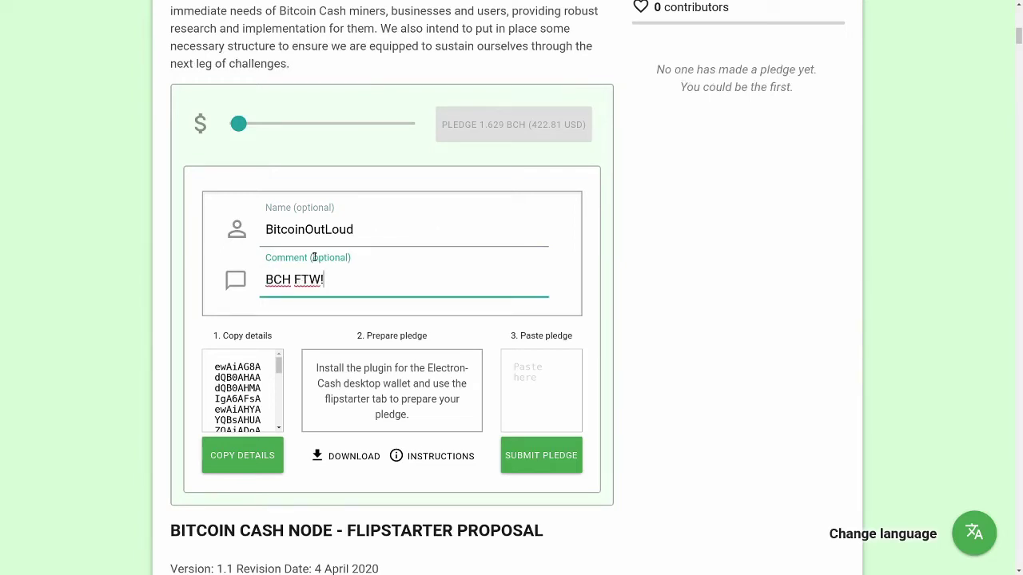
pyautogui.click(251, 467)
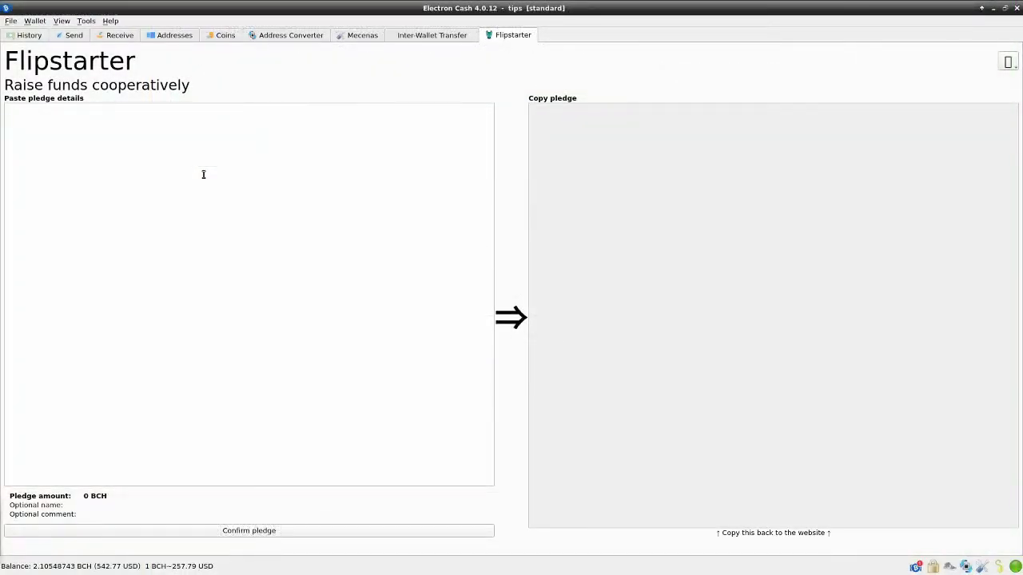
# Step: Paste the details into Electron Cash and confirm the 1.62870001 BCH pledge with the wallet password
pyautogui.hotkey('ctrl', 'v')
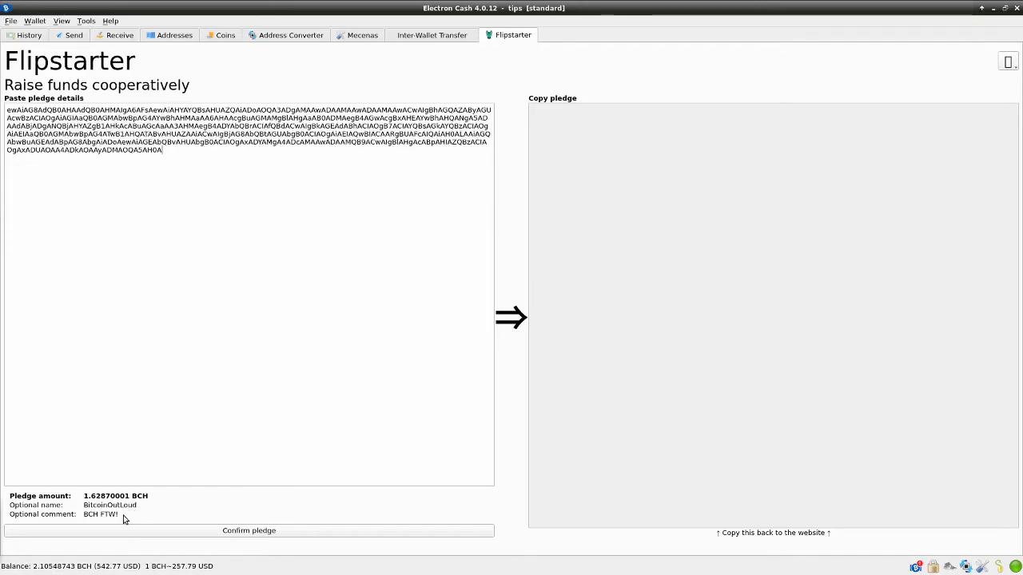
pyautogui.click(136, 531)
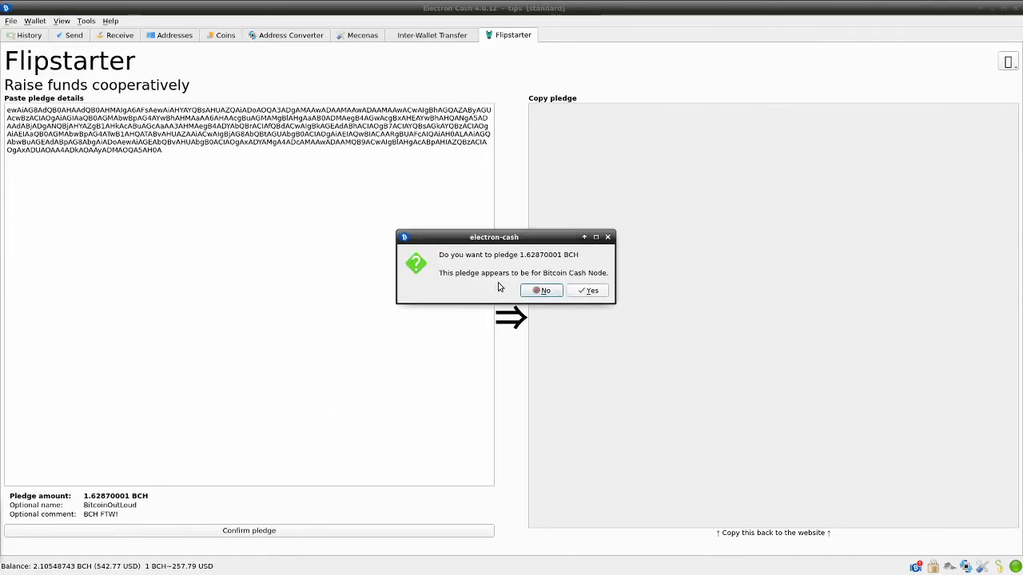
pyautogui.click(589, 295)
pyautogui.write('••••••••••')
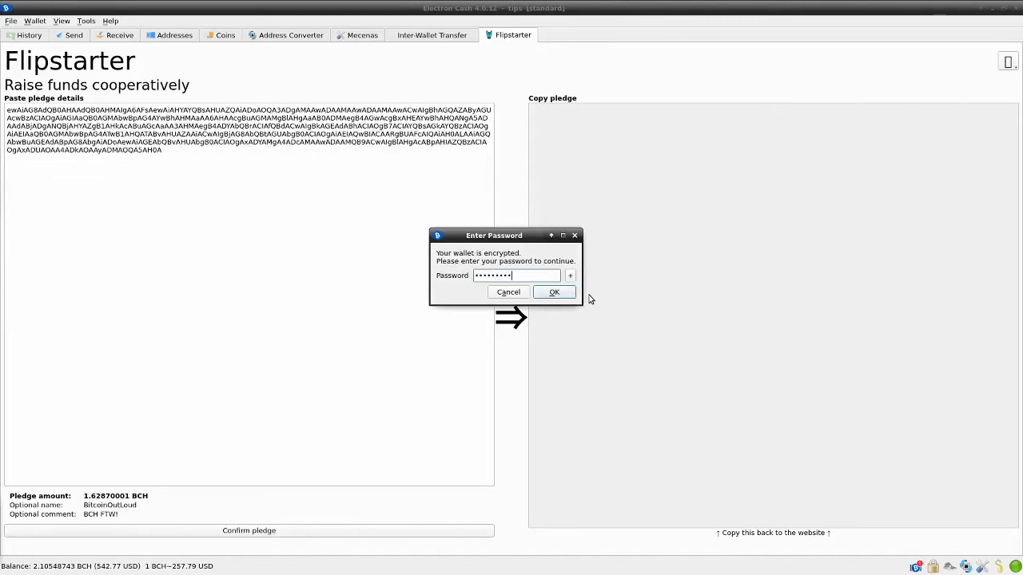
pyautogui.press('Return')
pyautogui.click(612, 289)
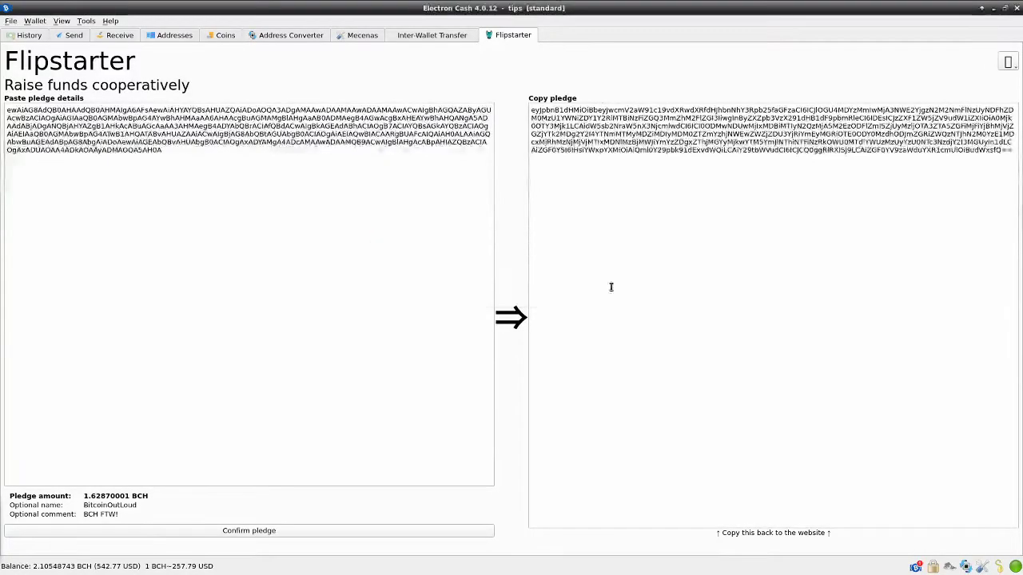
# Step: Copy the signed pledge text and return to the campaign's paste box
pyautogui.hotkey('ctrl', 'a')
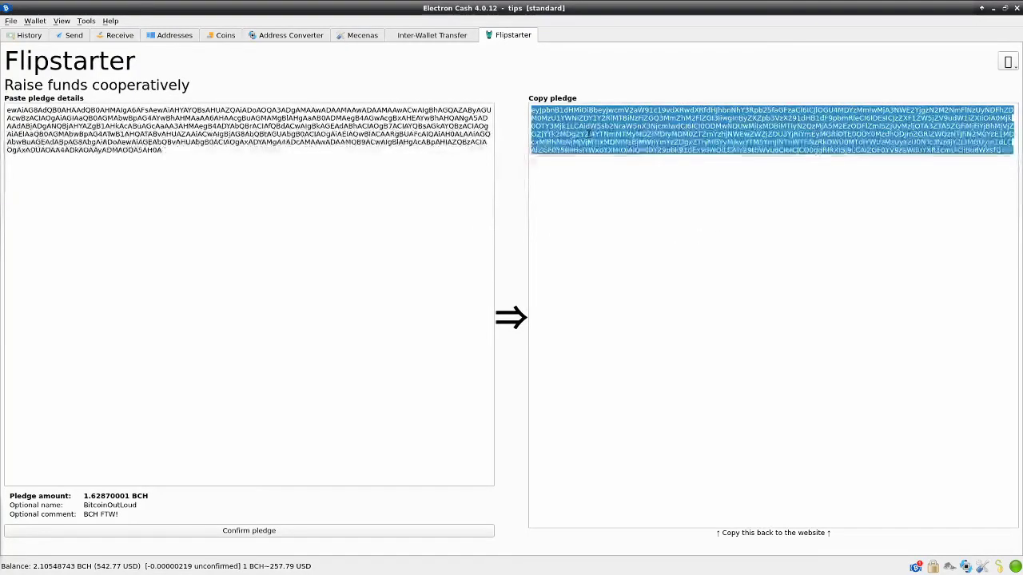
pyautogui.rightClick(588, 133)
pyautogui.click(607, 141)
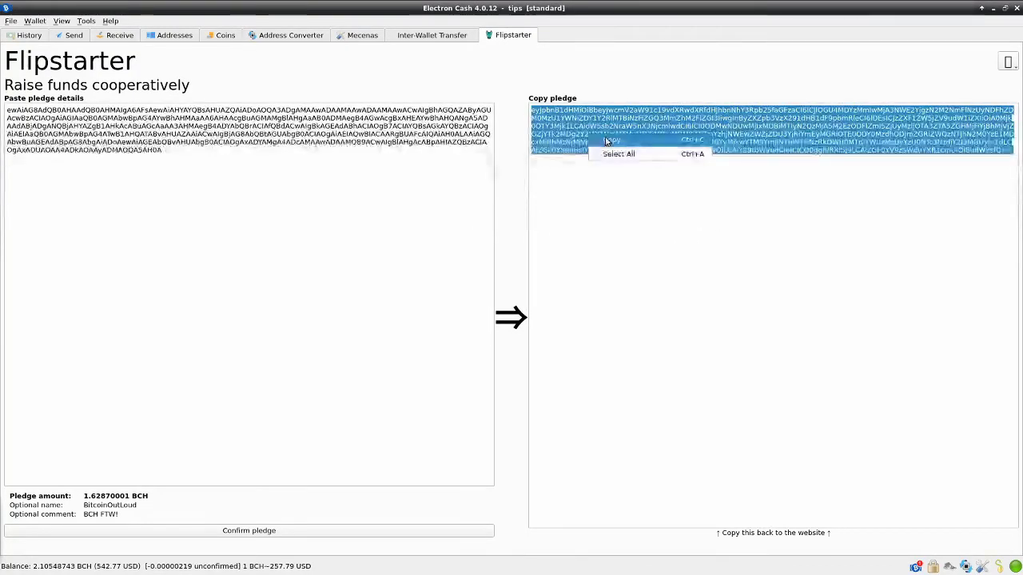
pyautogui.hotkey('alt', 'Tab')
pyautogui.click(548, 380)
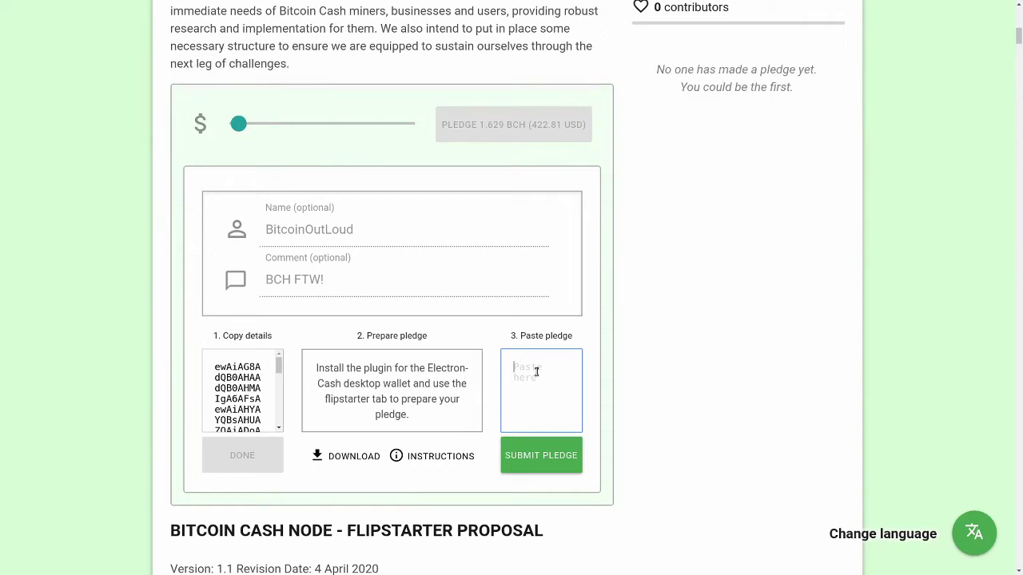
# Step: Paste the signed pledge into the campaign form and submit it
pyautogui.rightClick(536, 371)
pyautogui.click(565, 439)
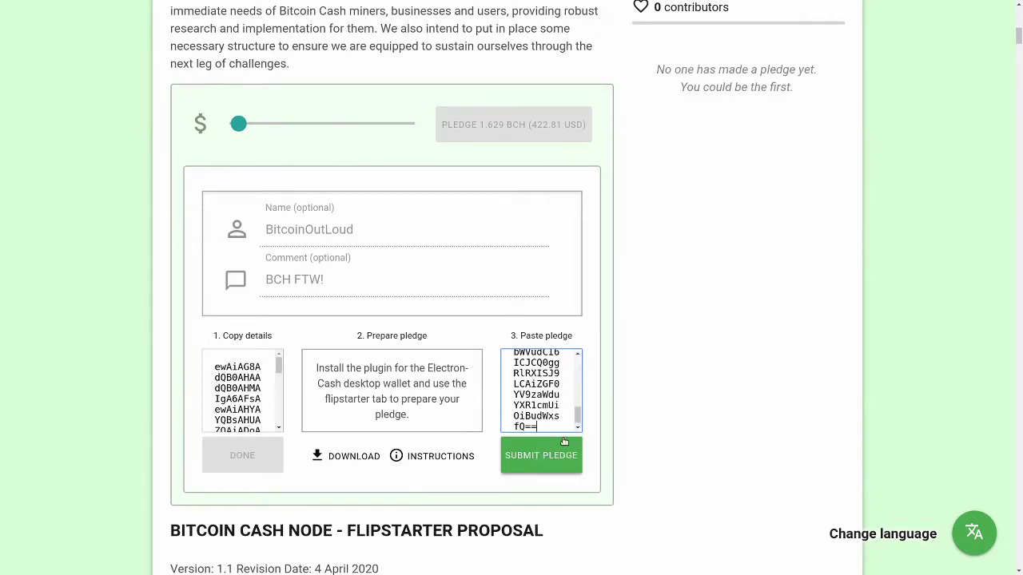
pyautogui.click(528, 457)
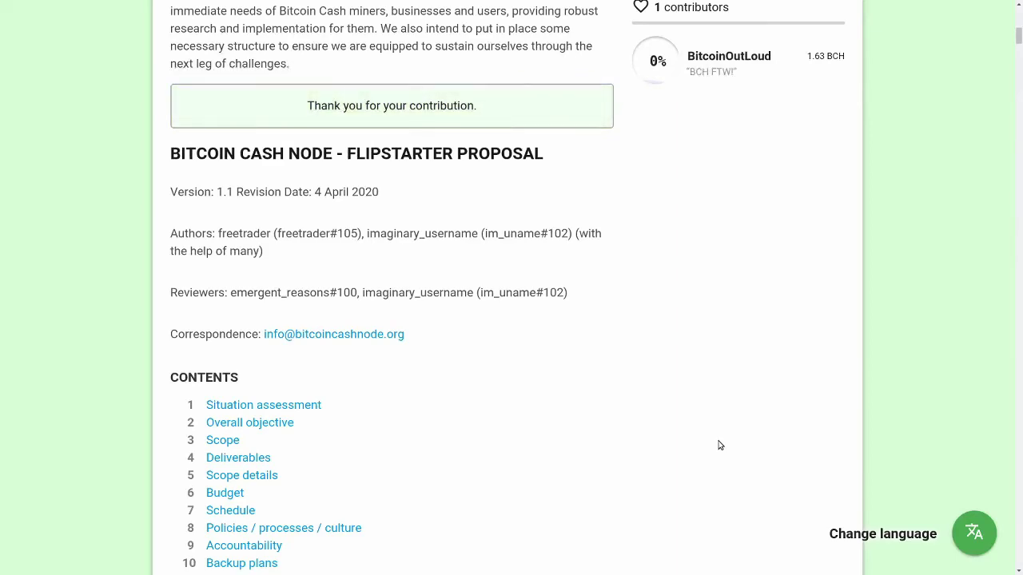
# Step: Scroll up to highlight the new 1.63 BCH contributor entry, then clear the highlight
pyautogui.scroll(3, 719, 445)
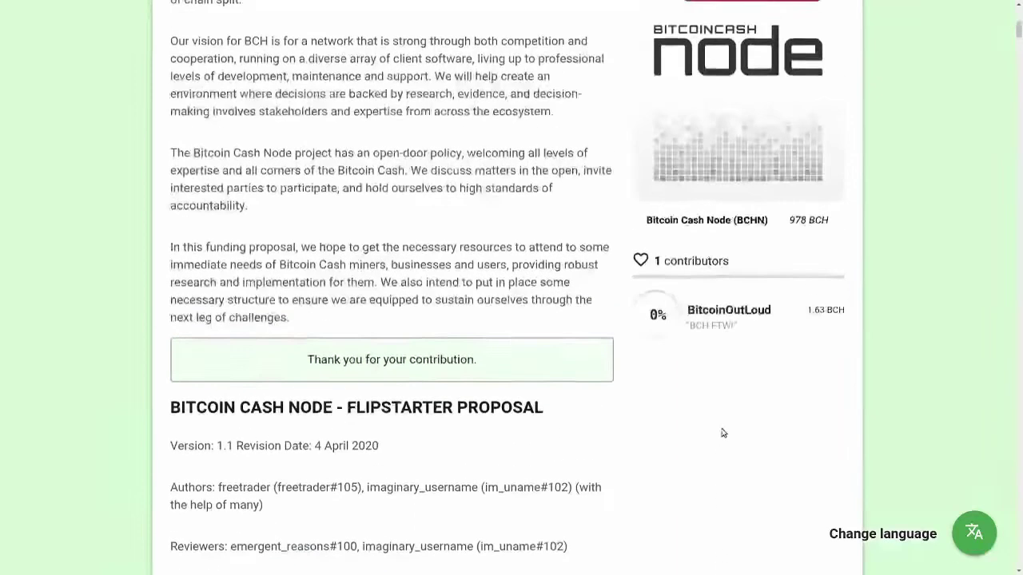
pyautogui.moveTo(849, 320); pyautogui.dragTo(649, 259)
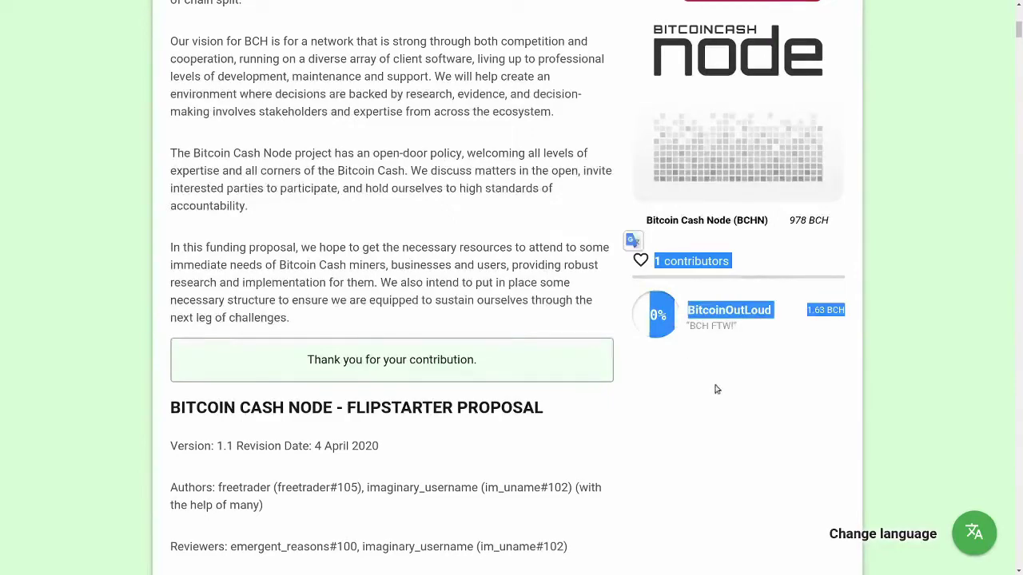
pyautogui.click(741, 387)
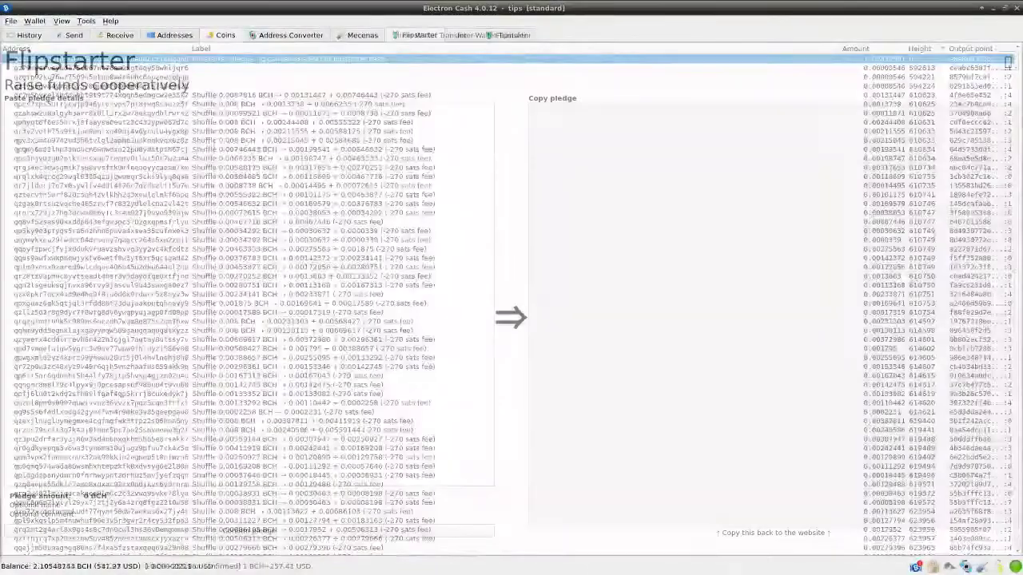
# Step: Show the Flipstarter menu with Cancel all pledges and About Flipstarter options
pyautogui.click(1008, 62)
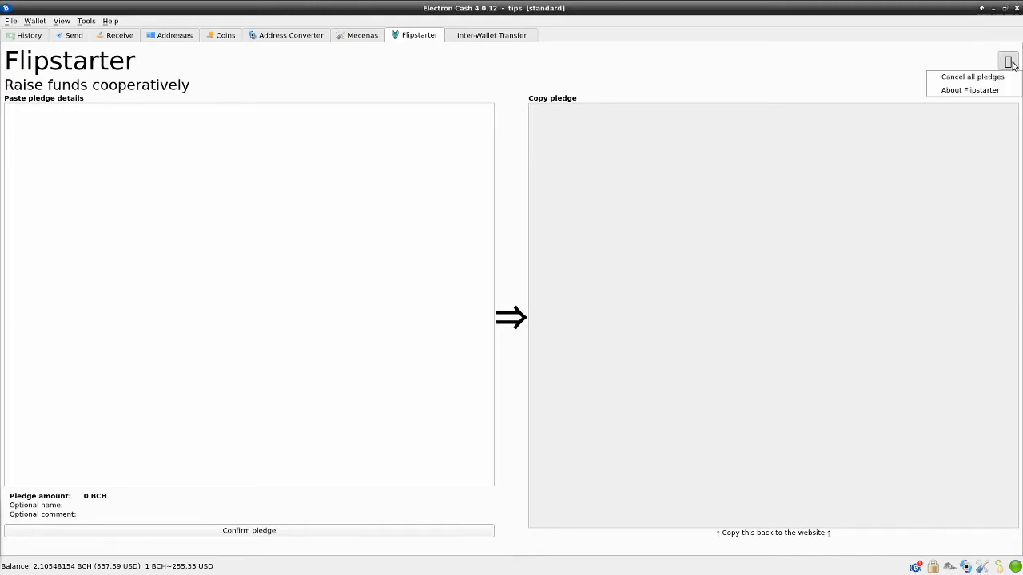